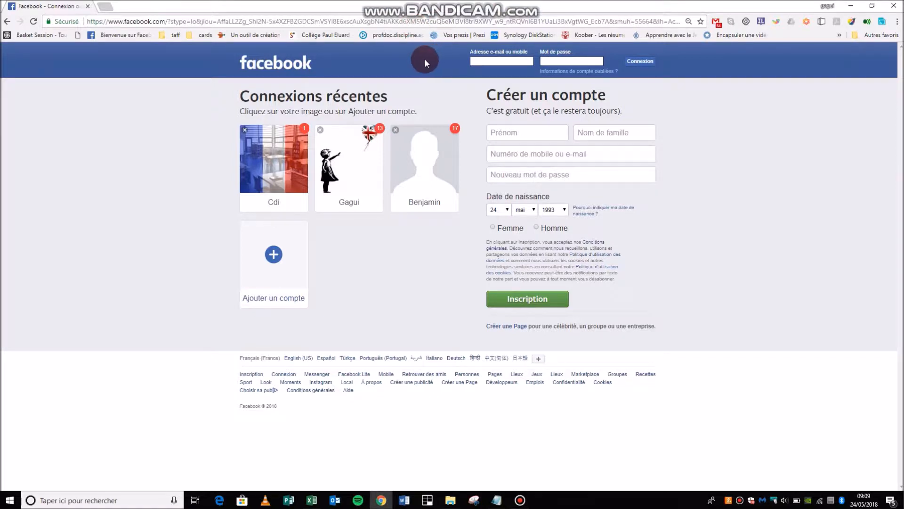
Highlight the 'Créer un compte' heading and the line saying sign-up is free.
click(519, 50)
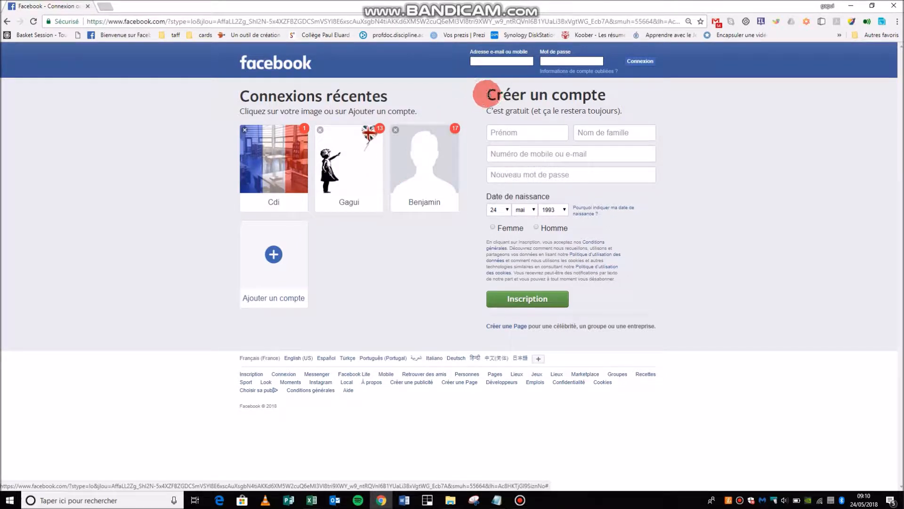
drag(481, 92, 649, 106)
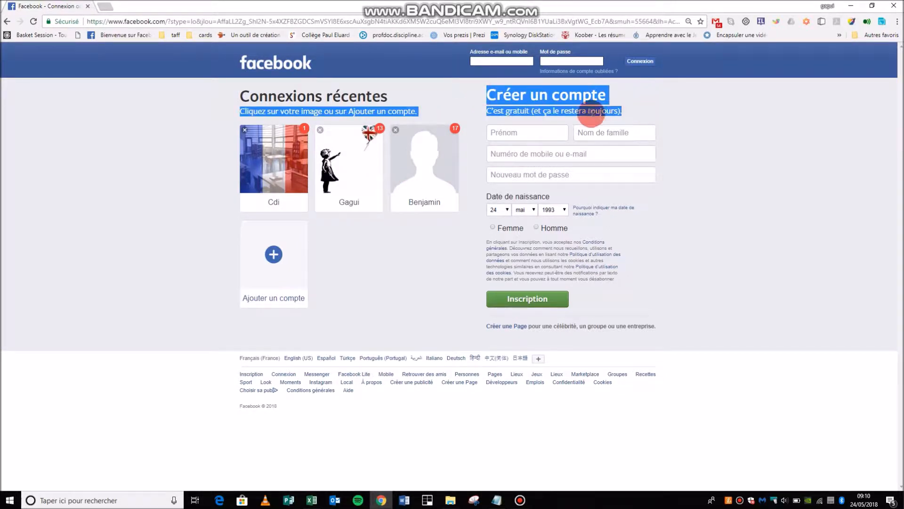
click(536, 111)
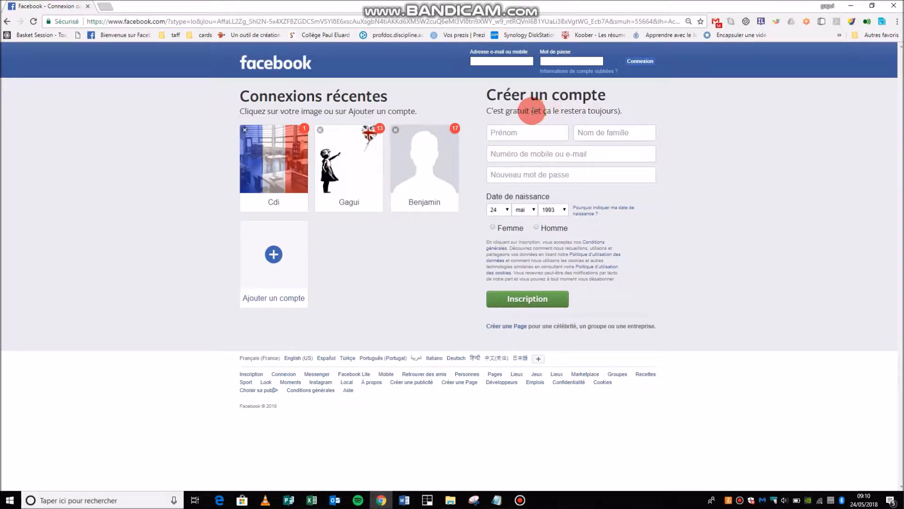
drag(531, 112, 625, 115)
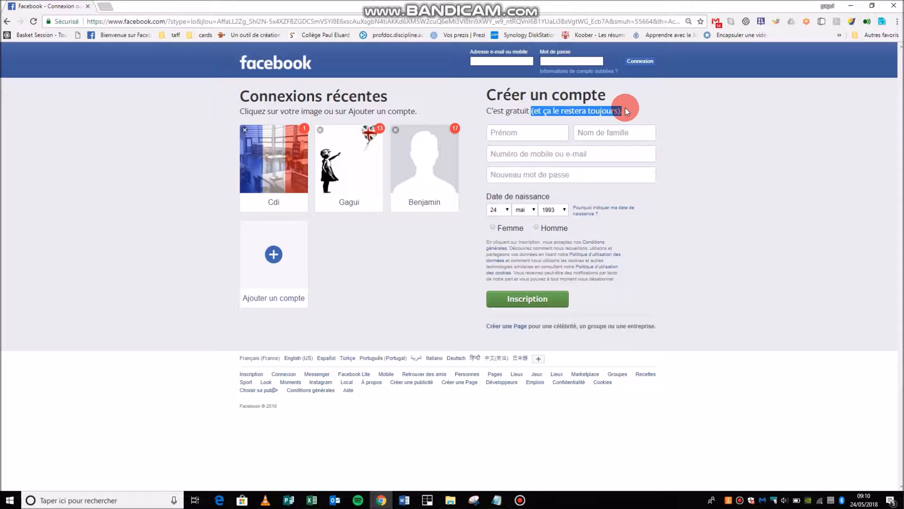
Pass through the Prénom and Nom de famille boxes, leaving required-field warnings on both.
click(532, 133)
click(604, 133)
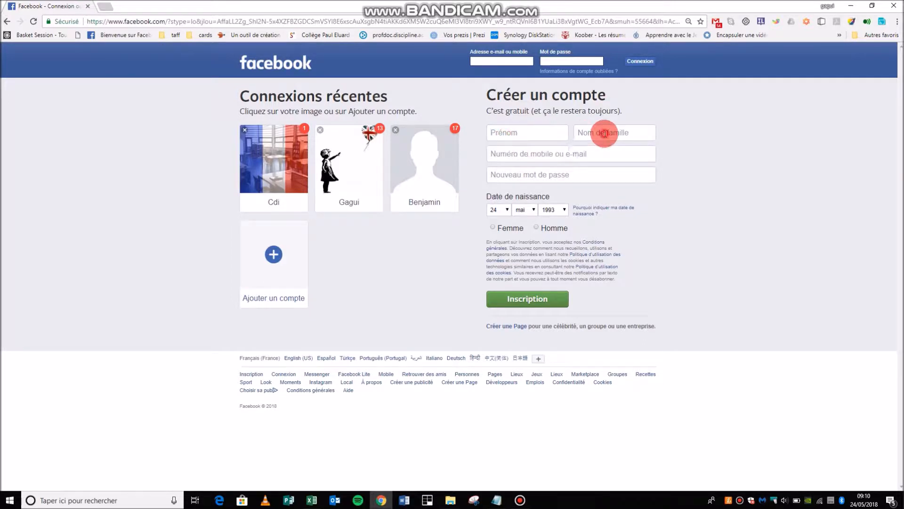
click(517, 172)
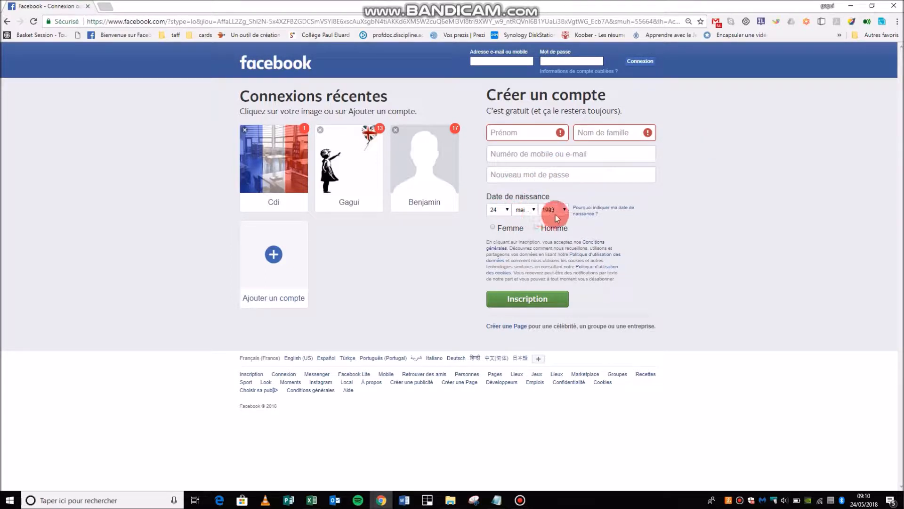
Open and close the 'Pourquoi indiquer ma date de naissance ?' explanation twice.
click(582, 209)
click(644, 230)
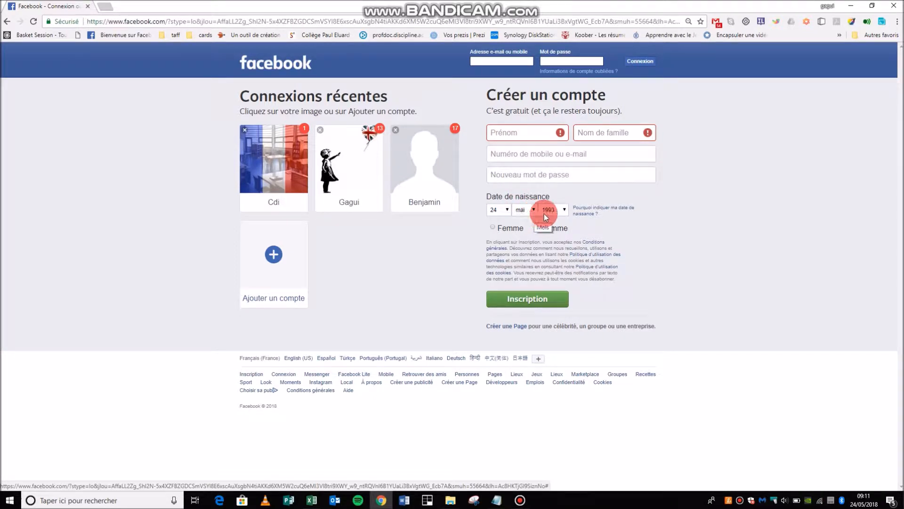
click(611, 213)
click(656, 219)
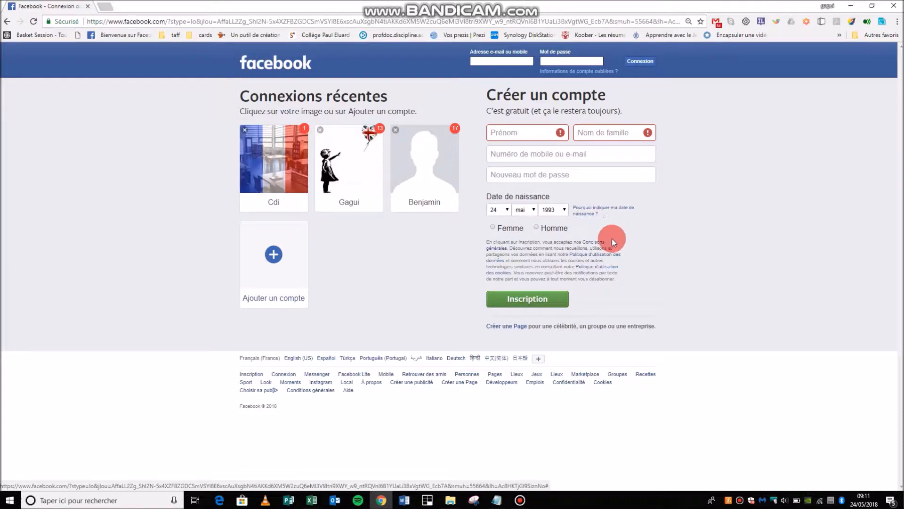
Submit the empty form to reveal required fields, then enter a first and last name.
click(543, 303)
click(521, 132)
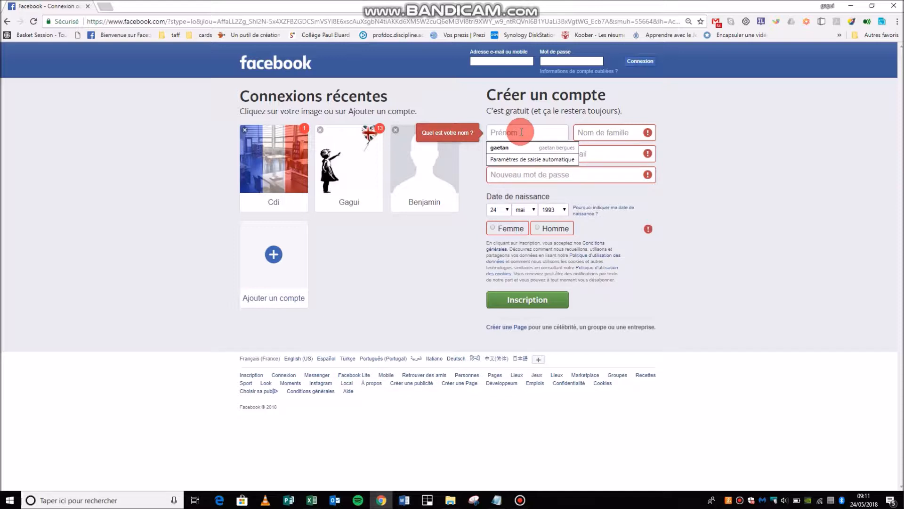
key(Tab)
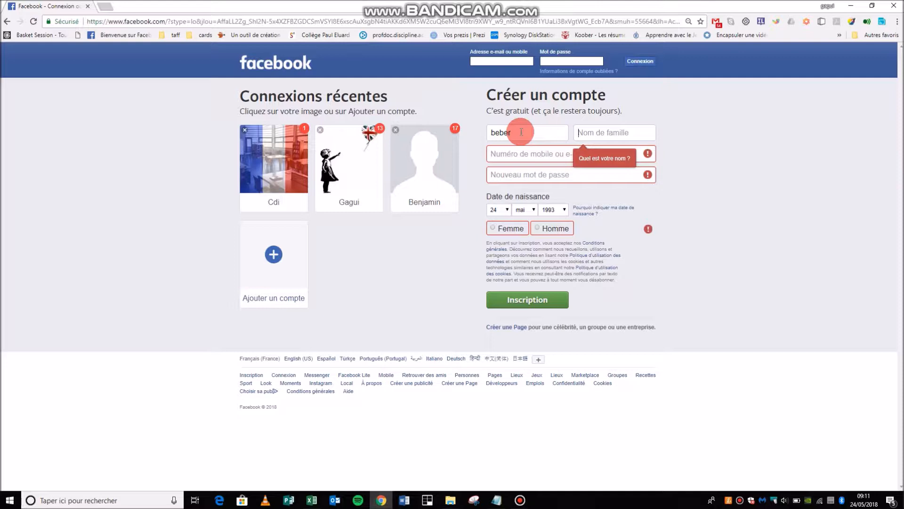
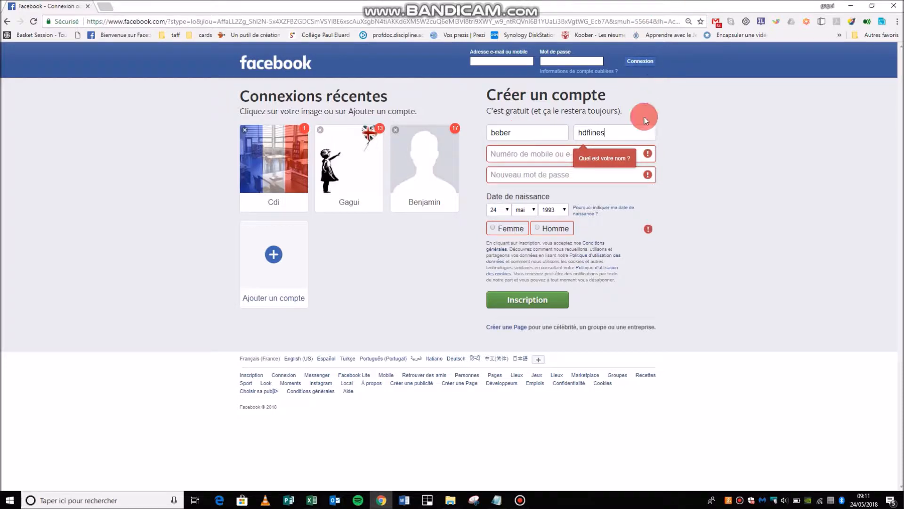
Enter an e-mail address, copy it into the confirmation box, and type a password.
click(546, 154)
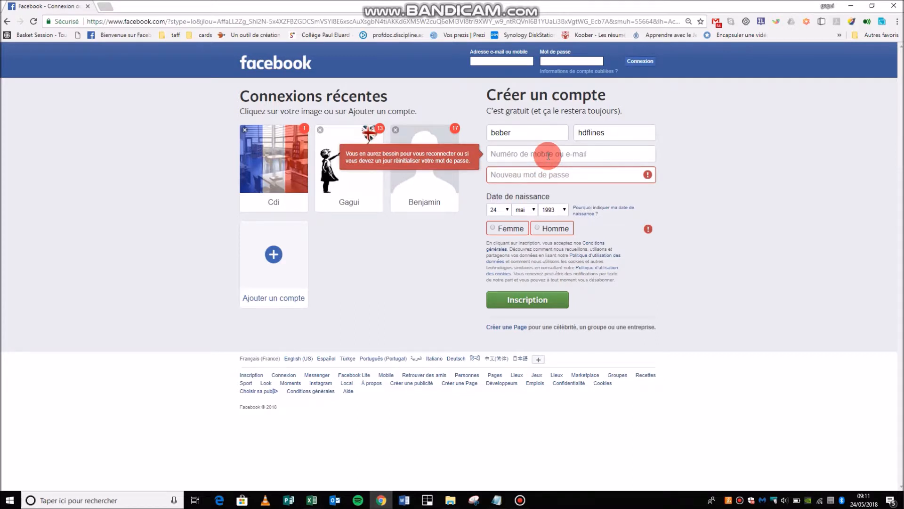
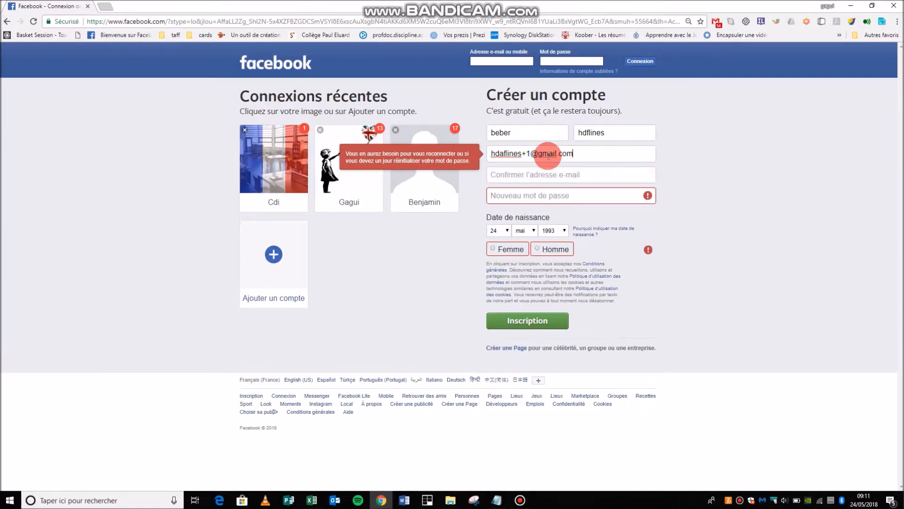
click(521, 175)
click(575, 152)
key(ctrl+a)
key(ctrl+c)
click(516, 174)
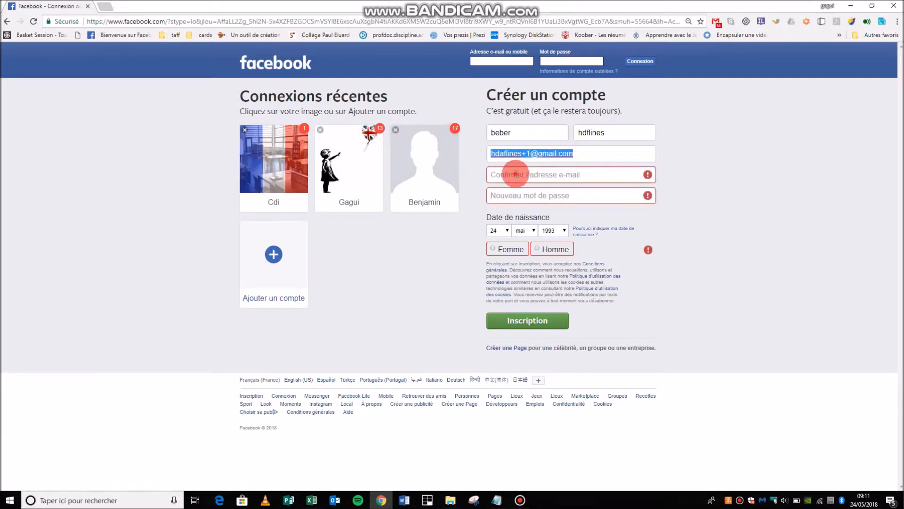
key(ctrl+v)
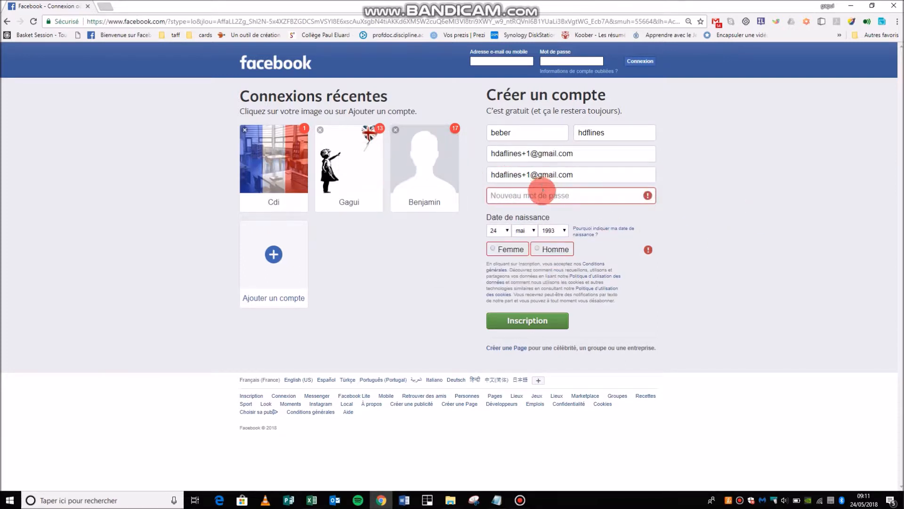
click(542, 194)
text(•••••••••)
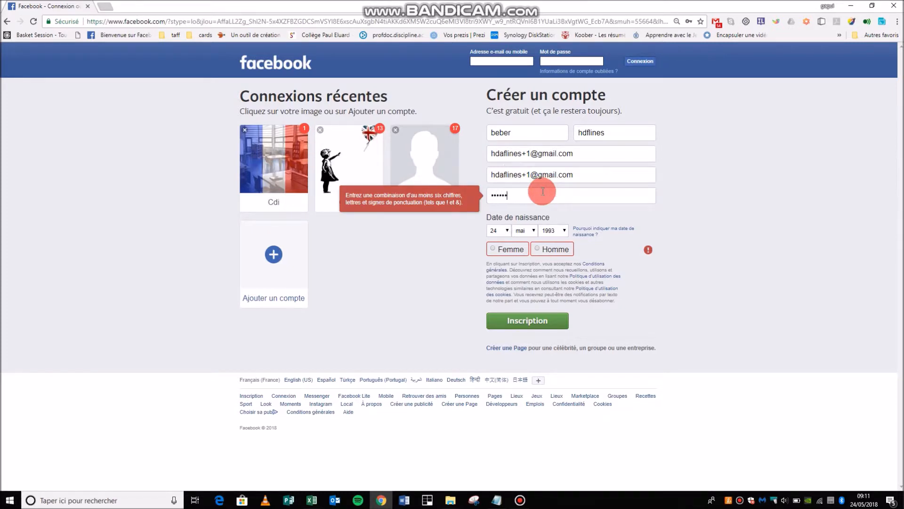
text(••••••)
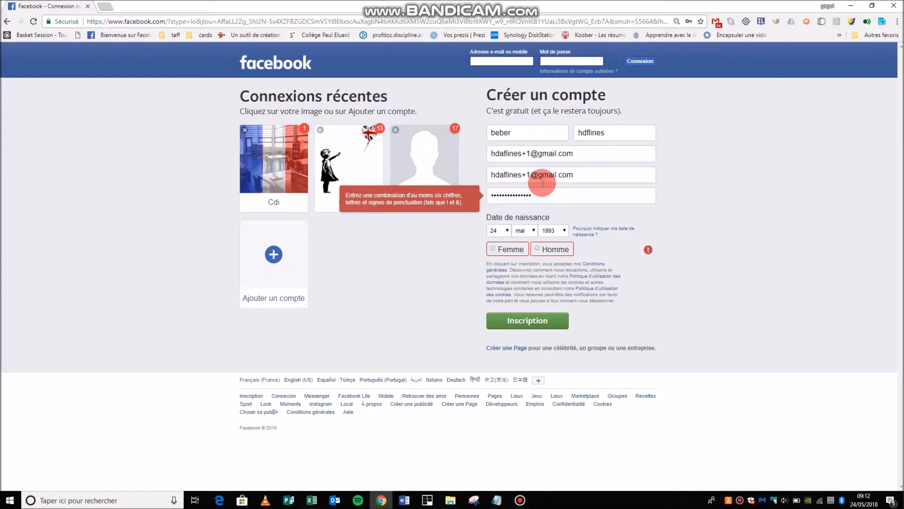
Set the birth date to 1 January 1980, choose Homme, and submit the sign-up form.
click(507, 232)
scroll(494, 284, up, 2)
click(494, 242)
click(522, 232)
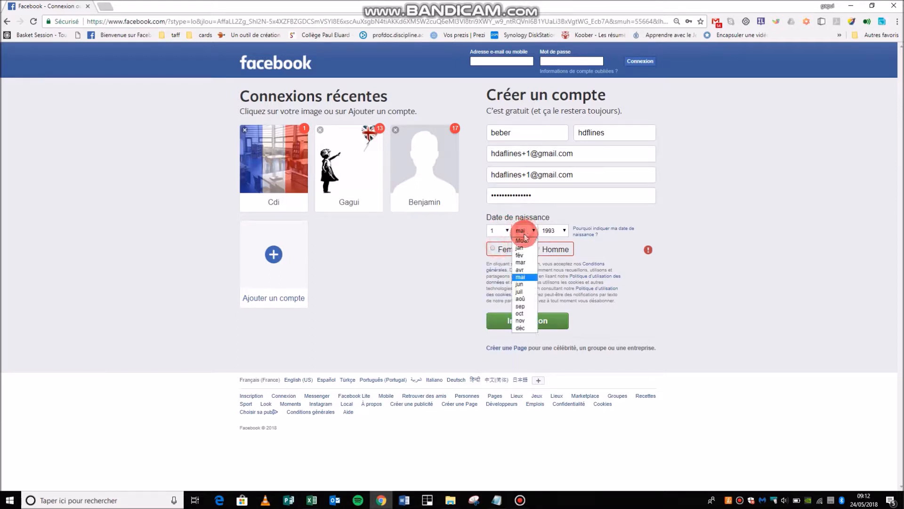
click(520, 249)
click(563, 230)
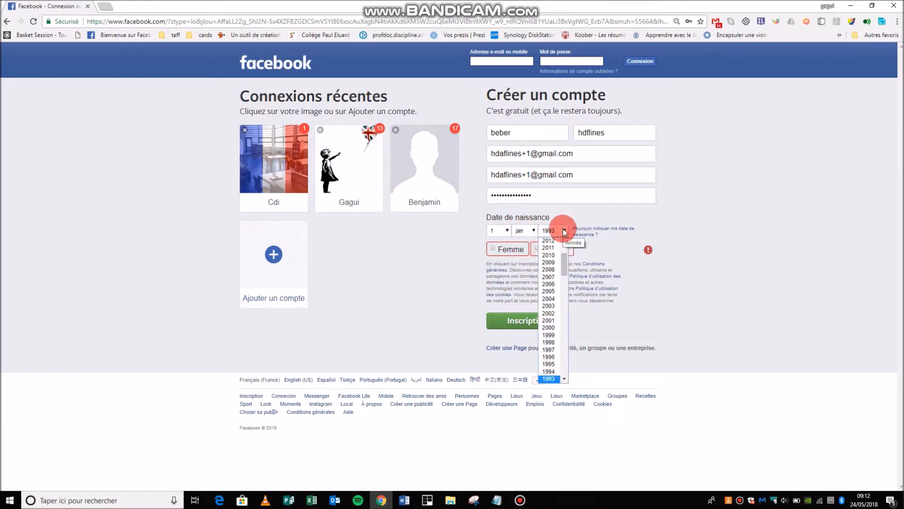
scroll(558, 293, down, 6)
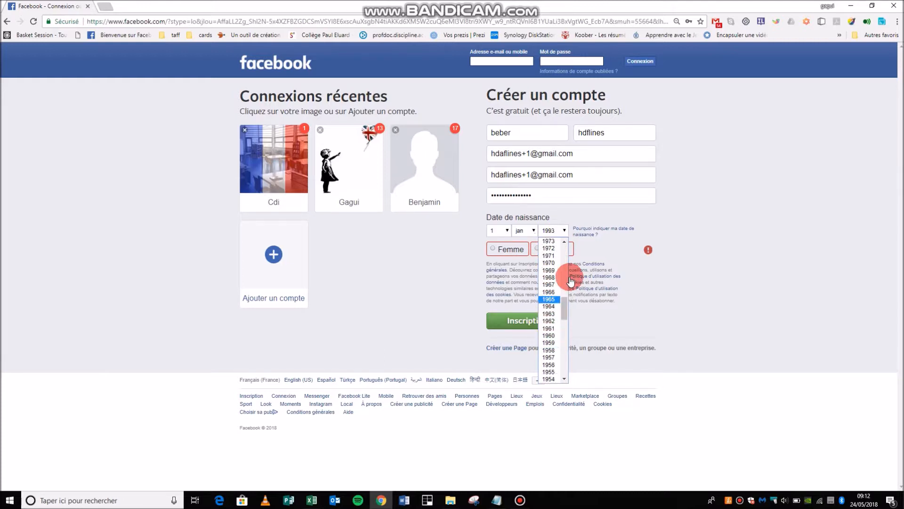
scroll(561, 269, up, 5)
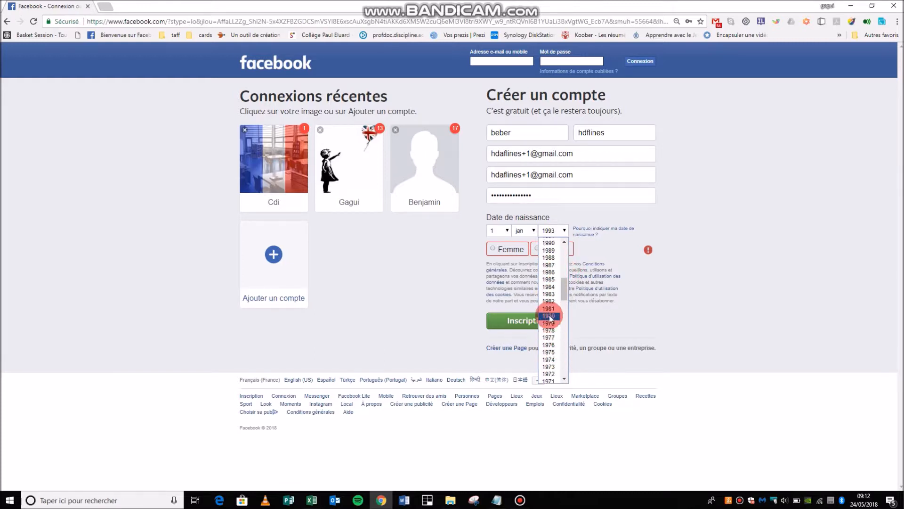
click(549, 315)
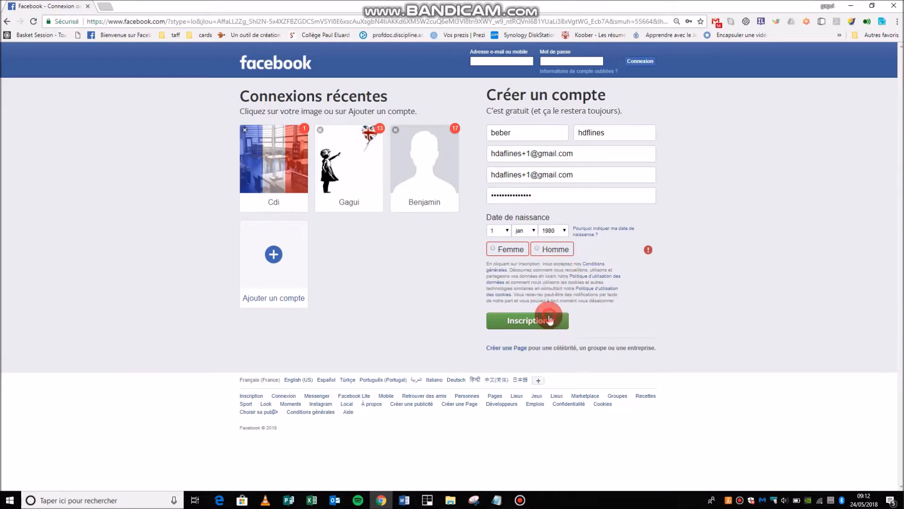
click(553, 248)
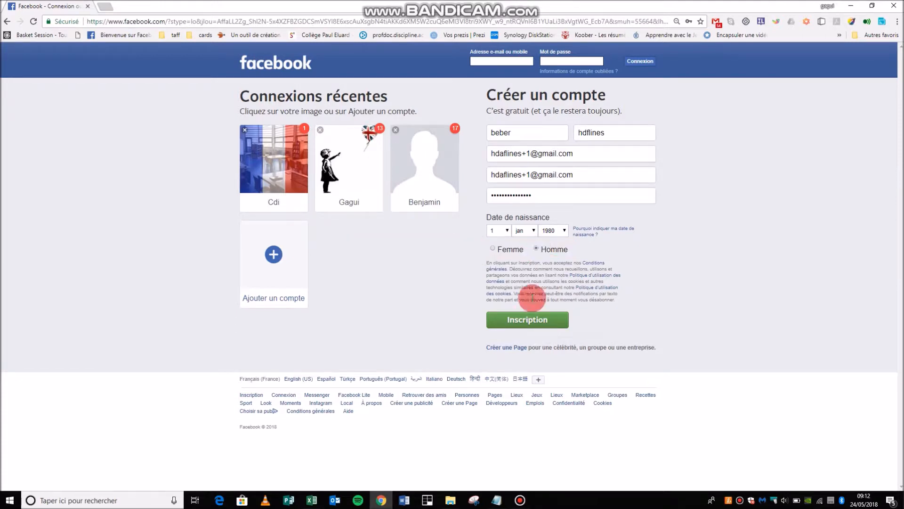
click(540, 326)
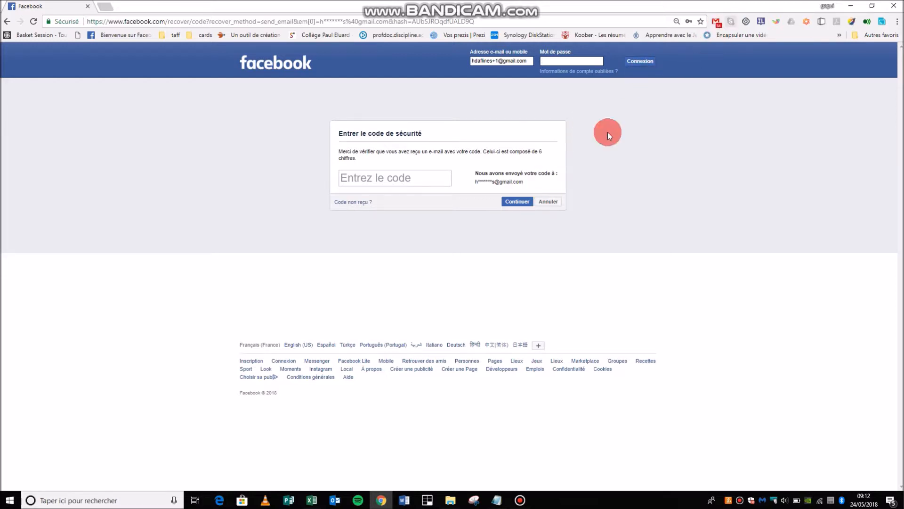
Leave the security-code page for the Learning Center profile's À propos overview.
mouse_move(438, 2)
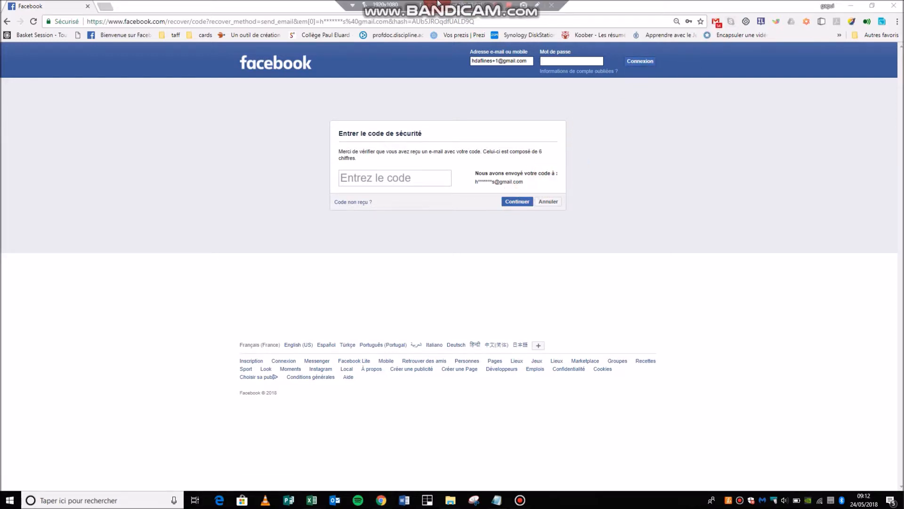
click(495, 4)
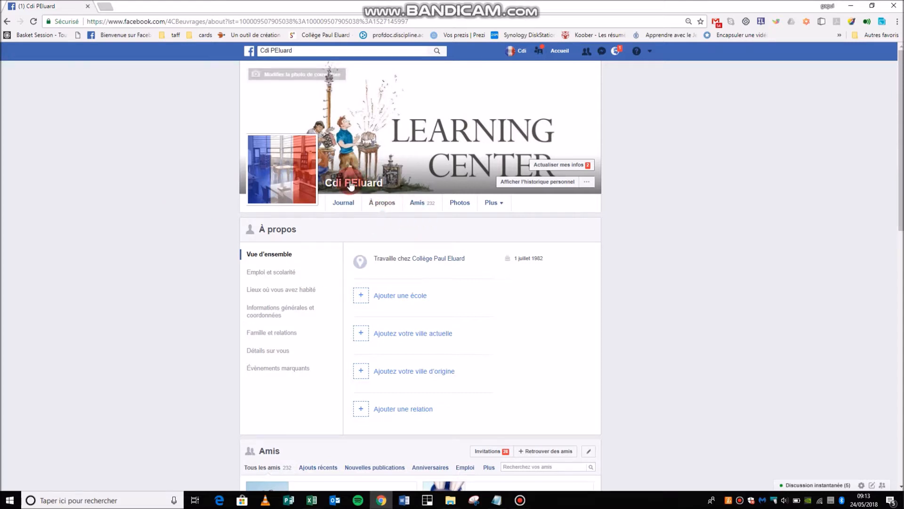
Browse Emploi et scolarité, Lieux où vous avez habité, and Informations générales et coordonnées.
click(366, 199)
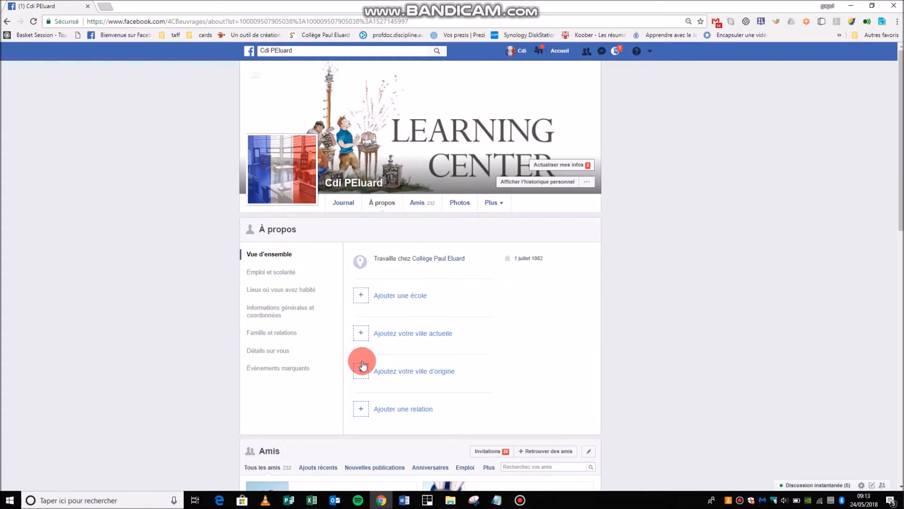
scroll(359, 371, down, 2)
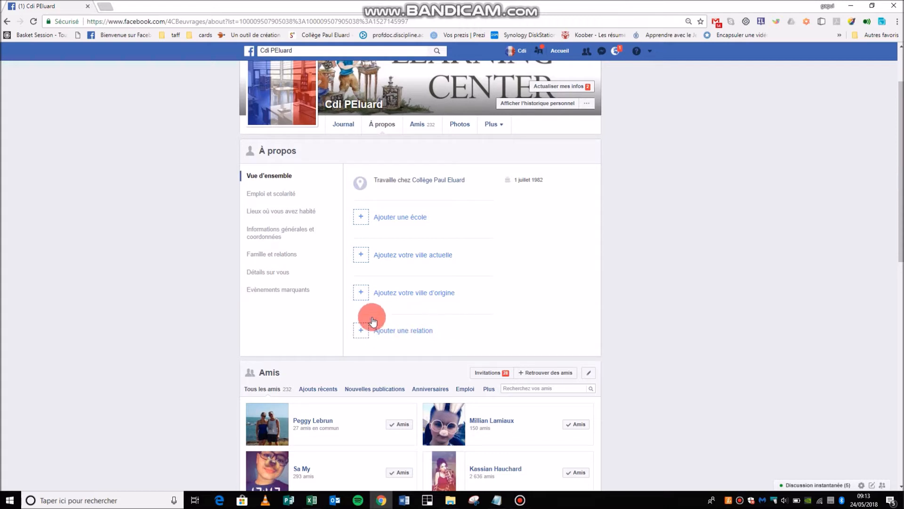
click(275, 194)
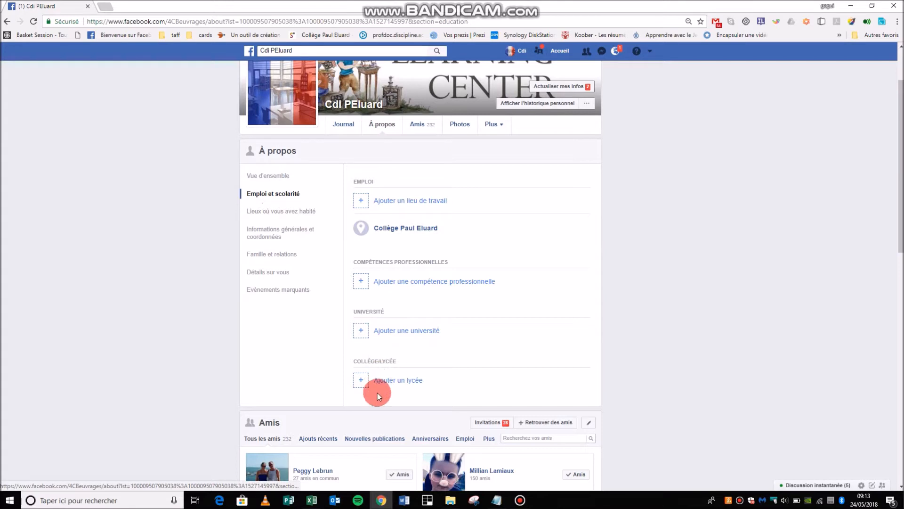
click(281, 212)
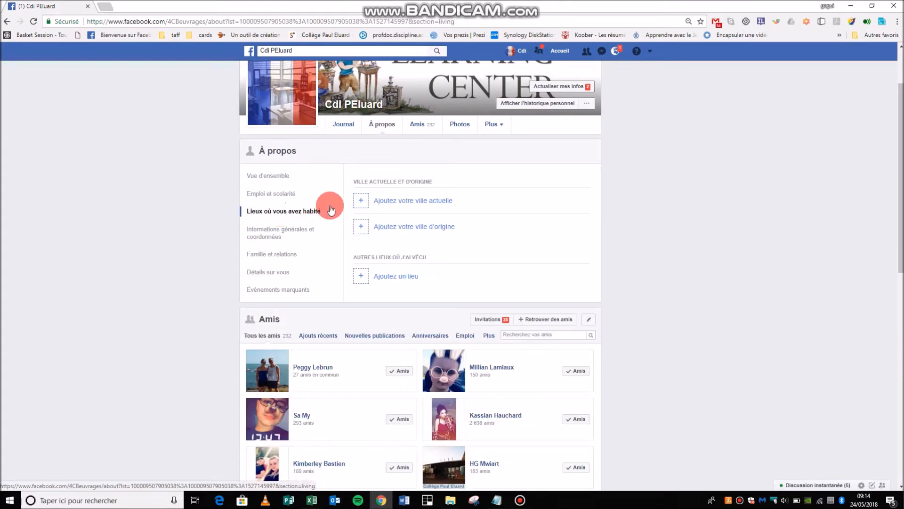
click(299, 238)
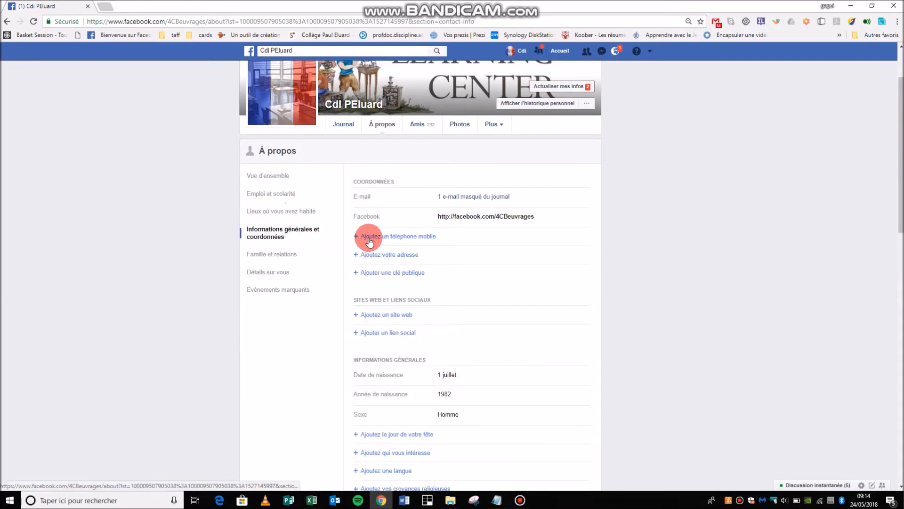
scroll(392, 257, down, 3)
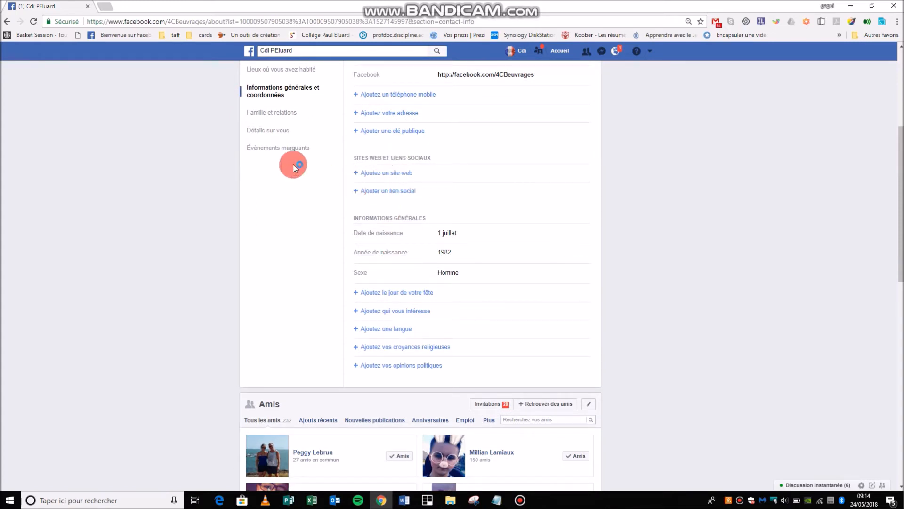
Browse Famille et relations, Détails sur vous, then Évènements marquants showing the 1982 birth entry.
click(273, 115)
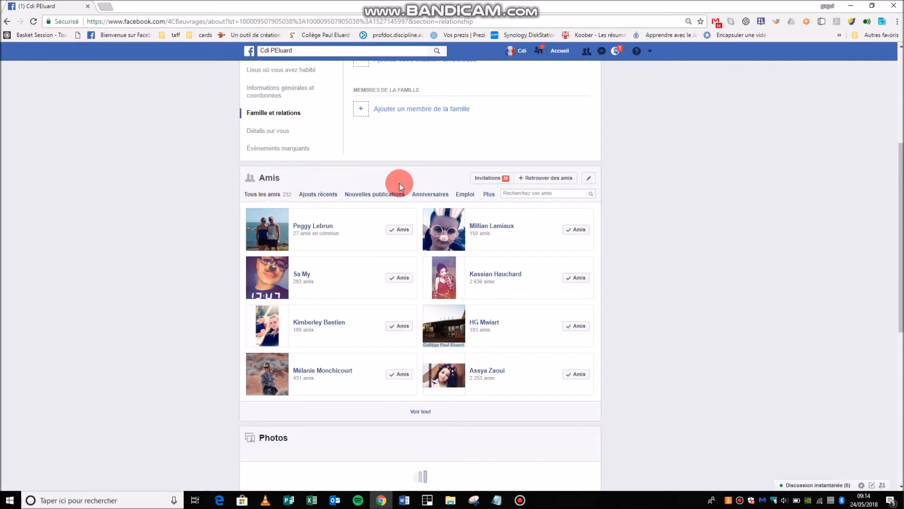
scroll(396, 224, up, 1)
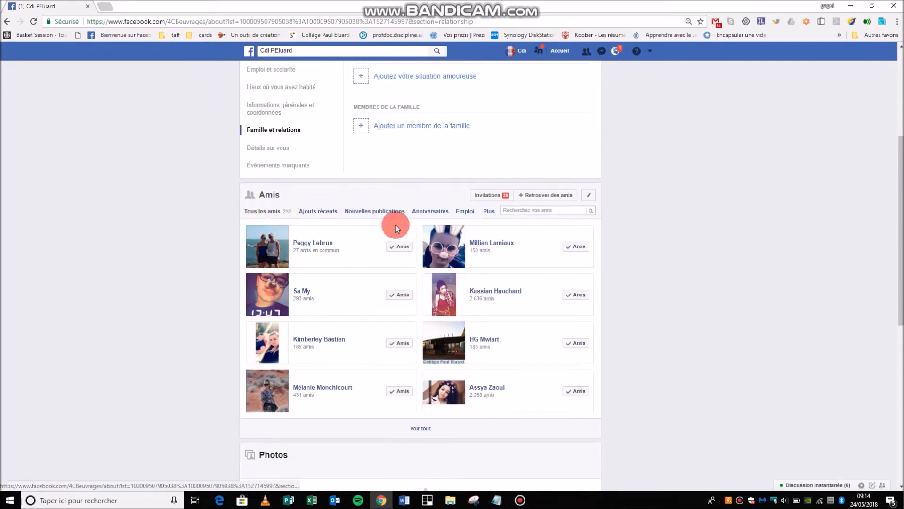
scroll(396, 225, up, 2)
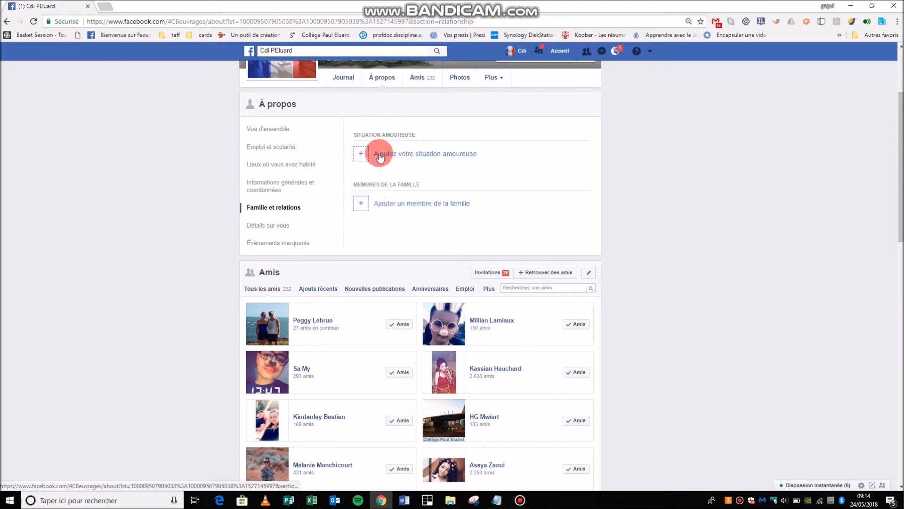
click(262, 228)
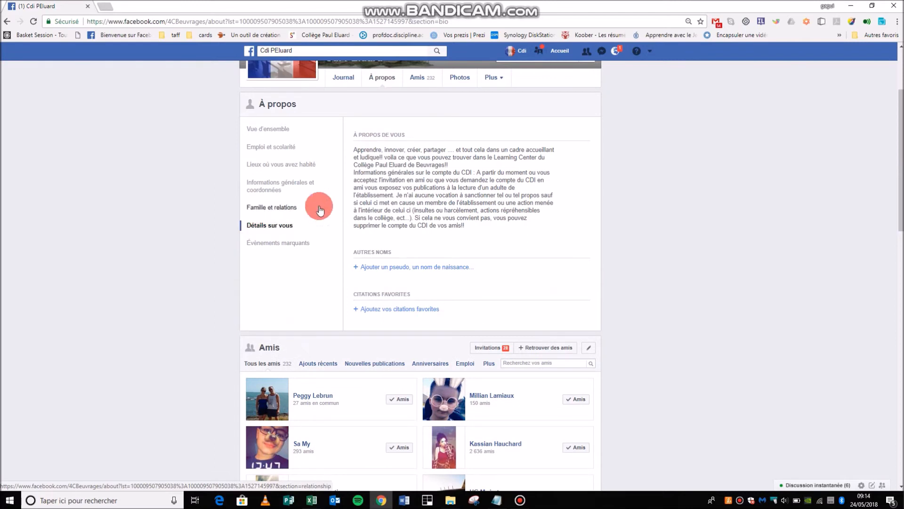
mouse_move(349, 174)
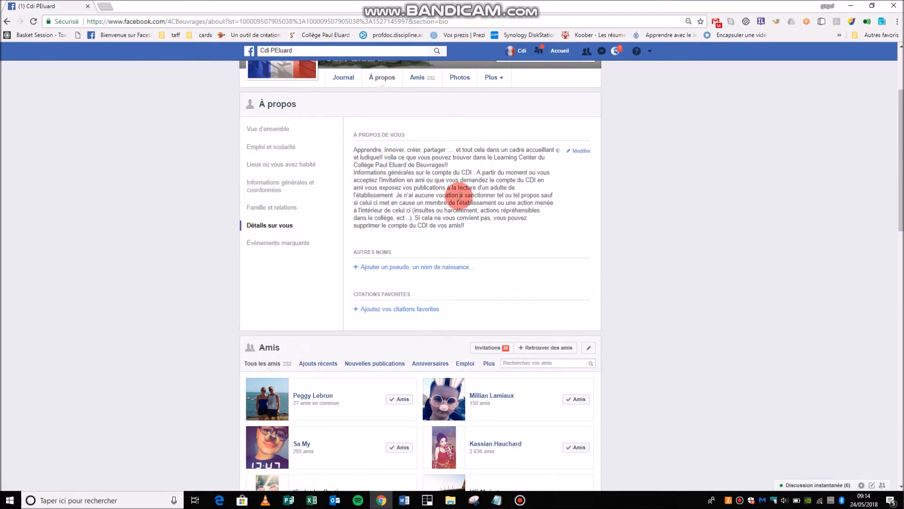
scroll(434, 244, down, 1)
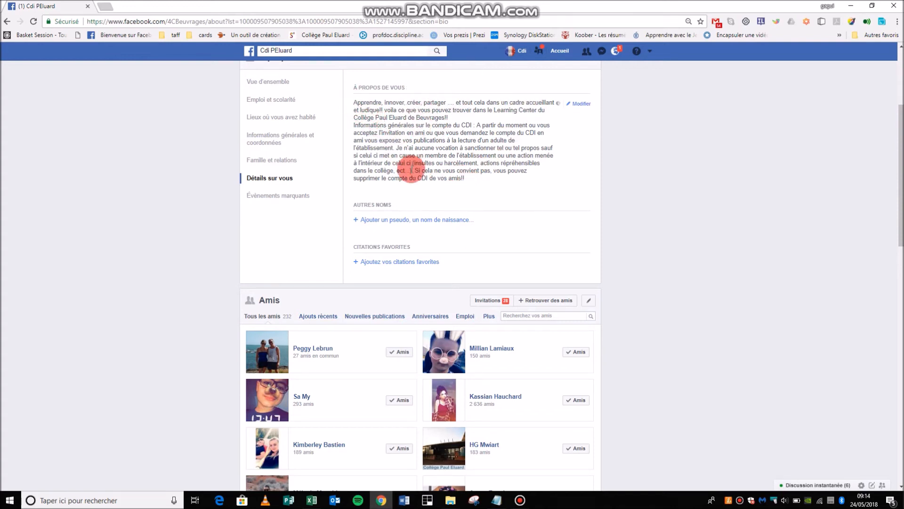
scroll(406, 190, down, 2)
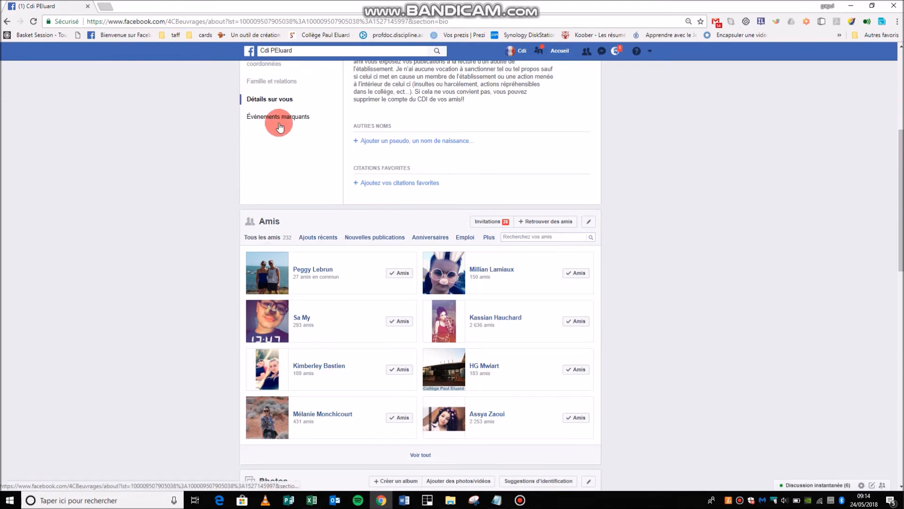
click(281, 118)
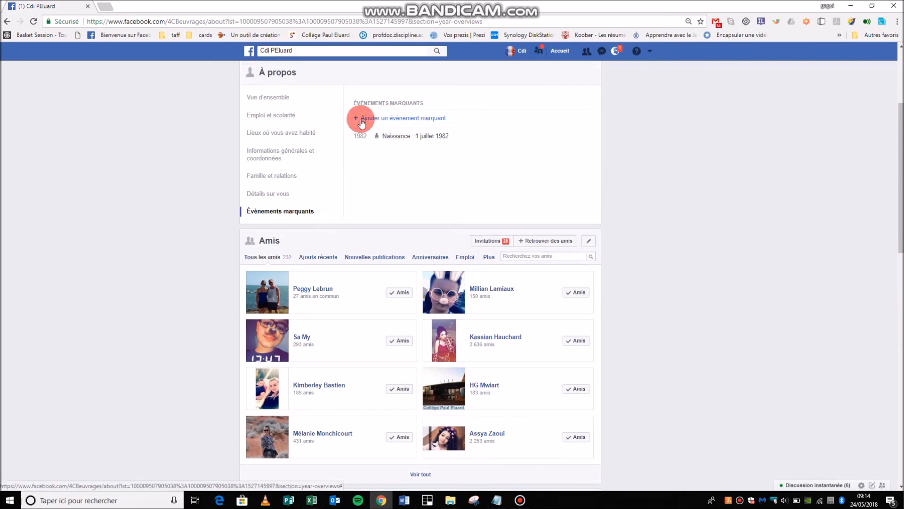
scroll(362, 124, up, 3)
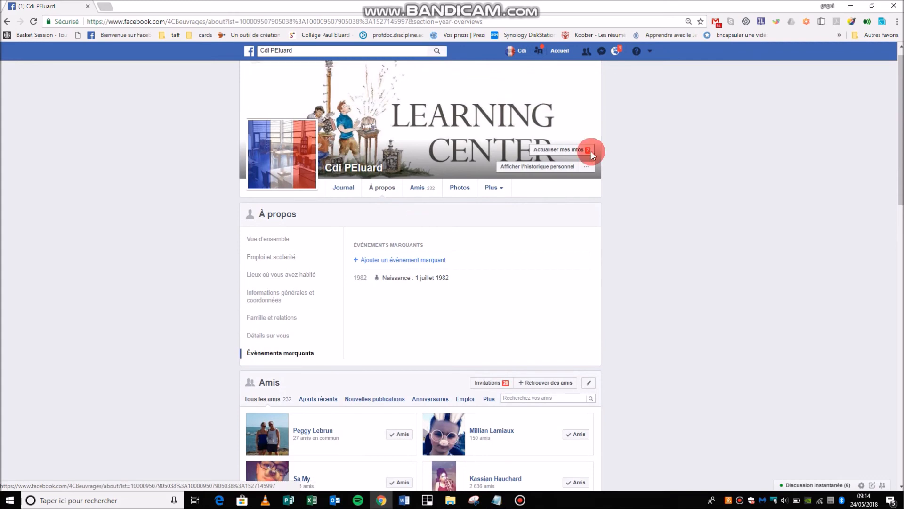